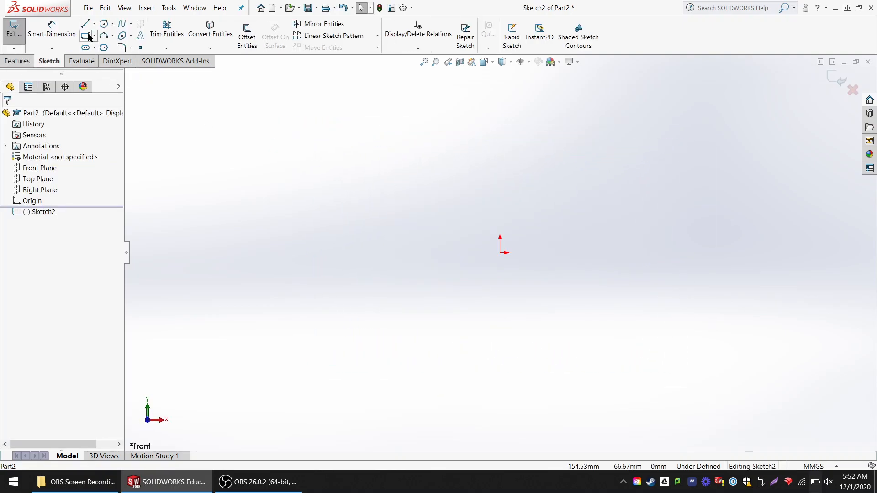
- Sketch a corner rectangle about 188 mm wide and 108 mm high around the origin
left_click(95, 37)
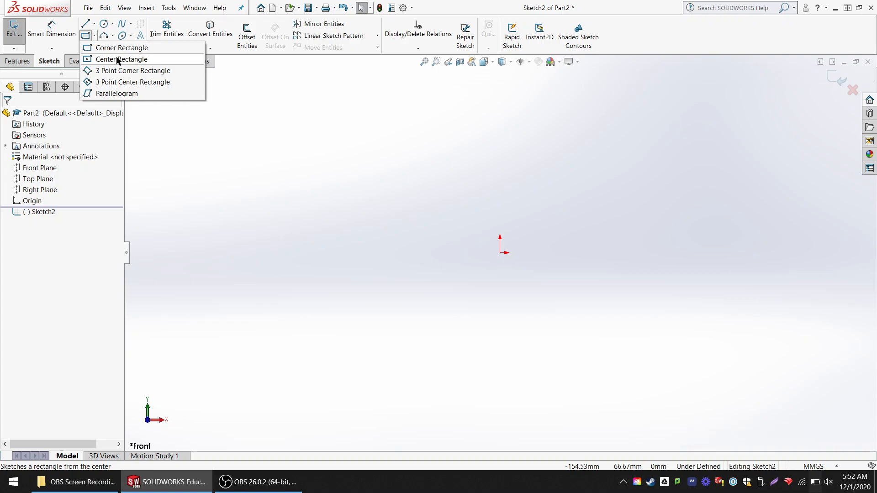
left_click(120, 48)
left_click(271, 119)
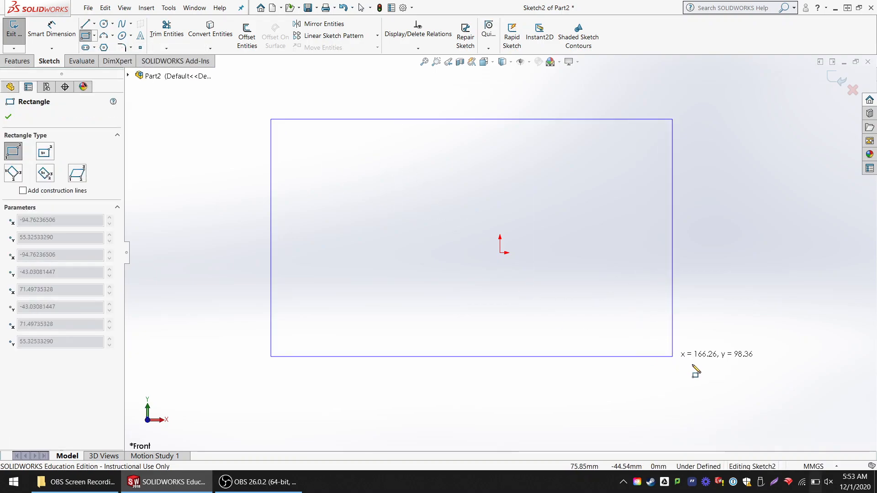
left_click(725, 380)
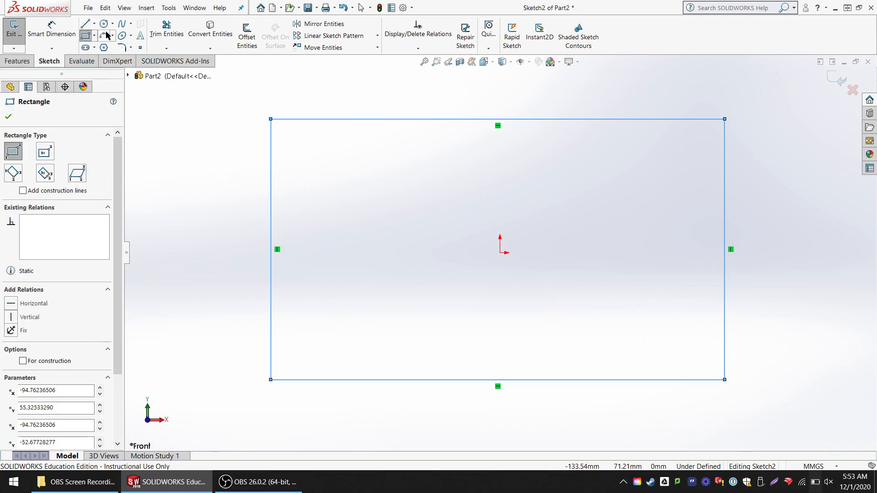
- Sketch a circle with a radius of about 21.5 mm inside the left half of the rectangle
left_click(87, 25)
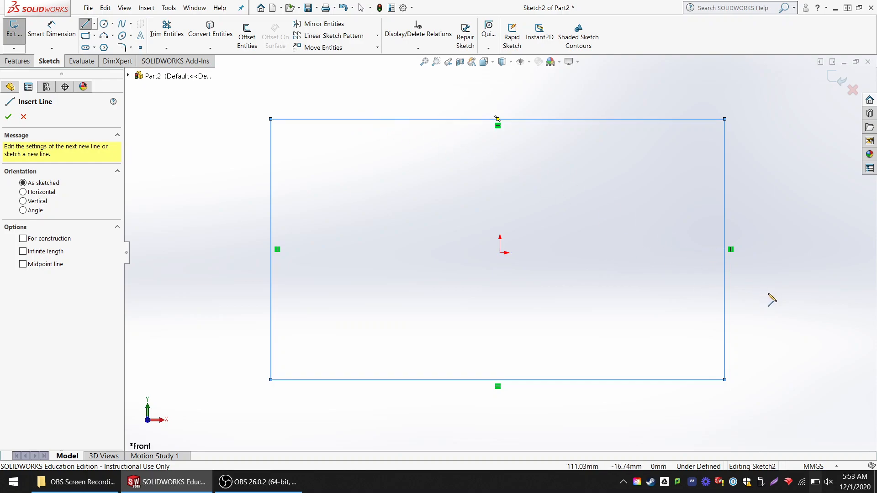
left_click(104, 23)
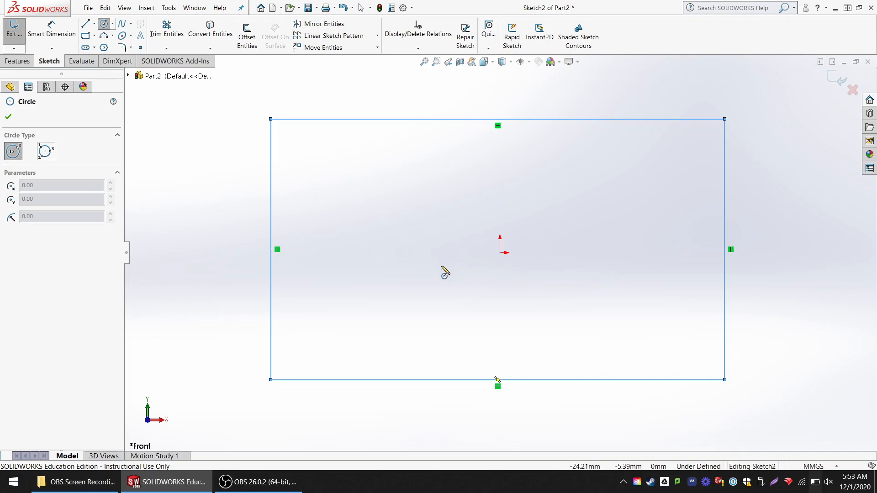
left_click(369, 250)
left_click(404, 290)
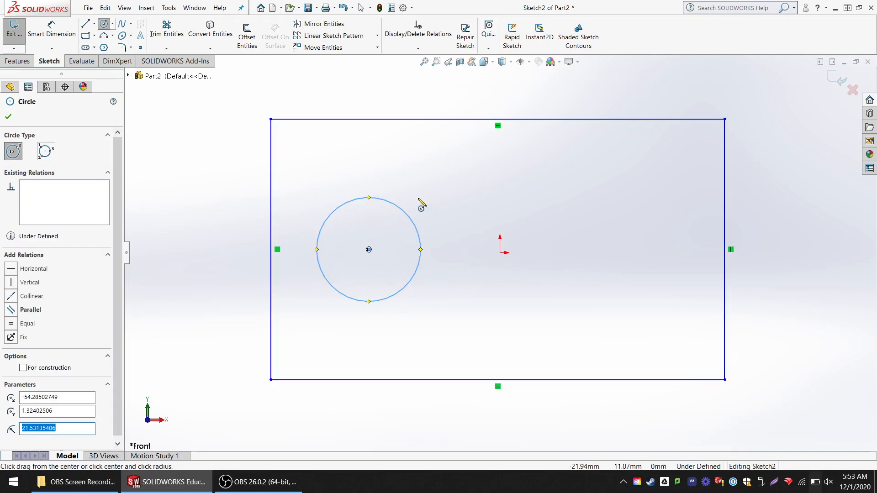
- Sketch a corner rectangle about 35 mm high, extending inward from the outer rectangle's right edge
left_click(86, 36)
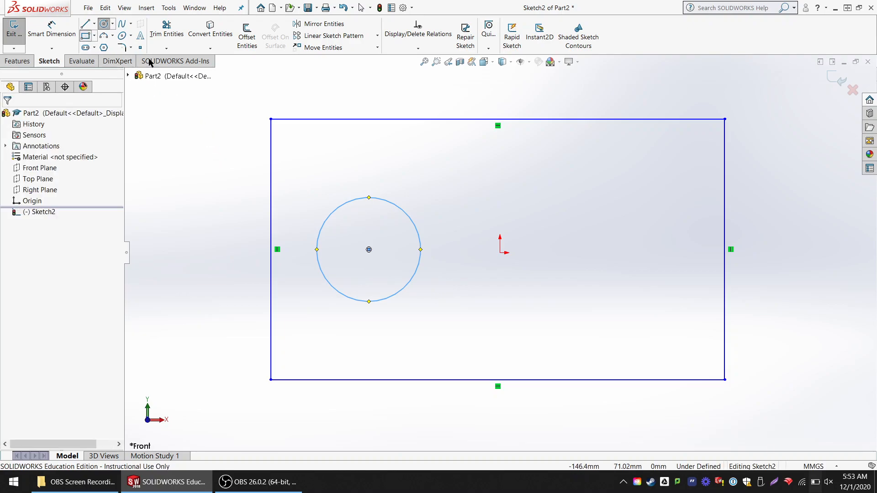
left_click(725, 212)
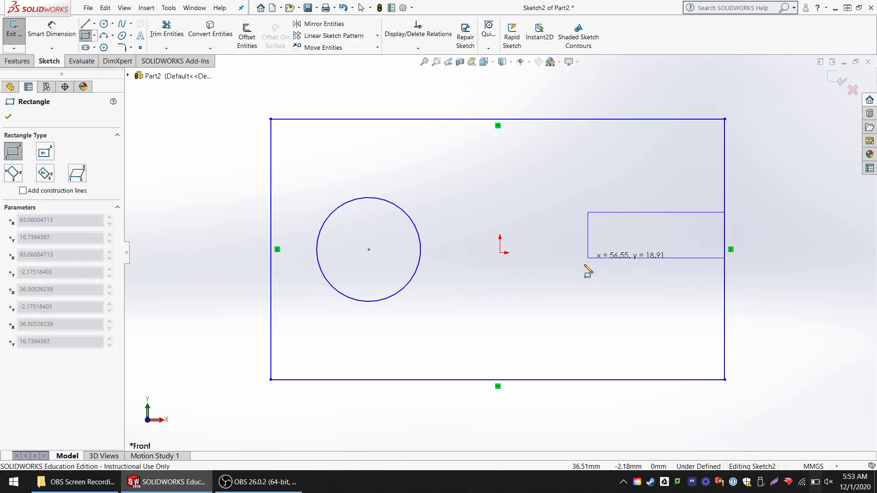
left_click(533, 297)
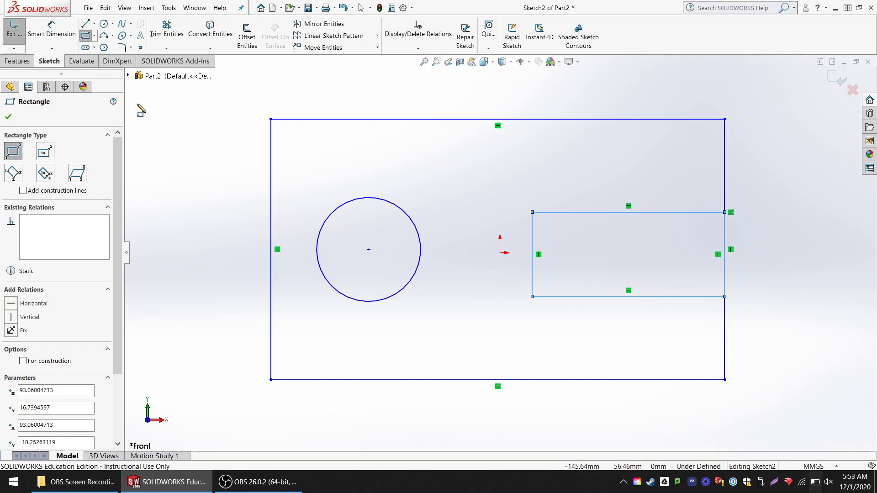
- Change the document units to IPS (inch, pound, second)
left_click(52, 29)
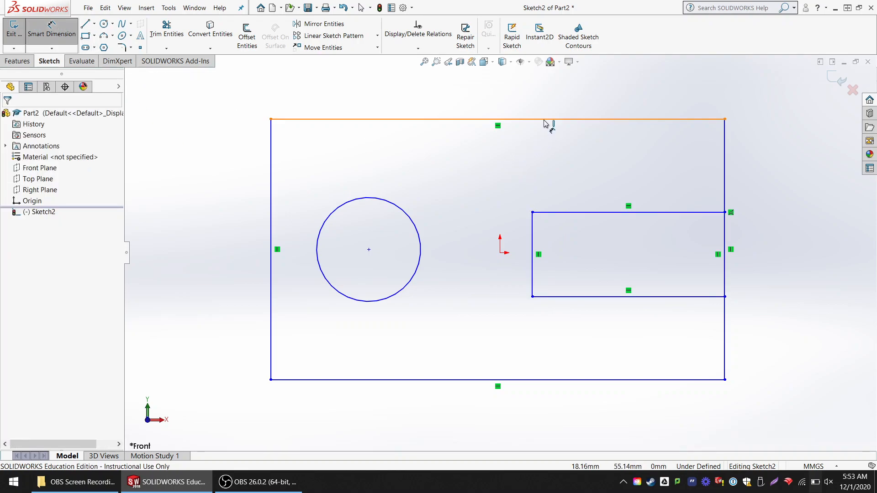
left_click(815, 467)
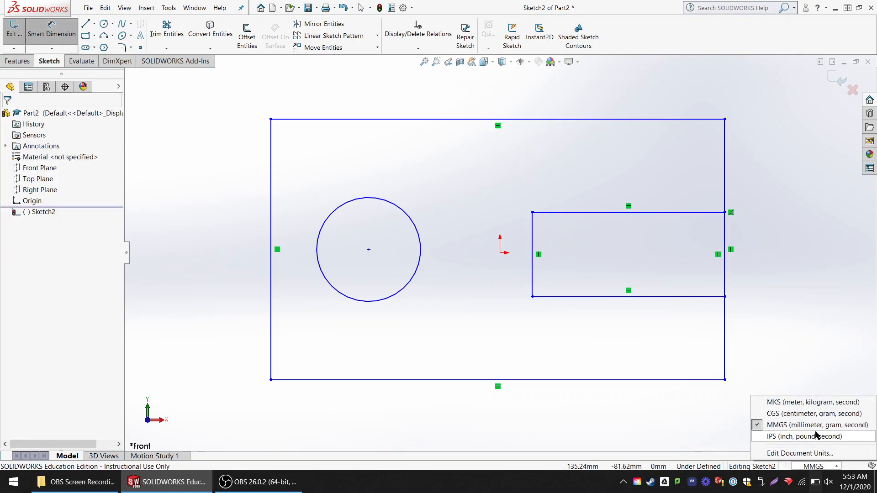
left_click(812, 434)
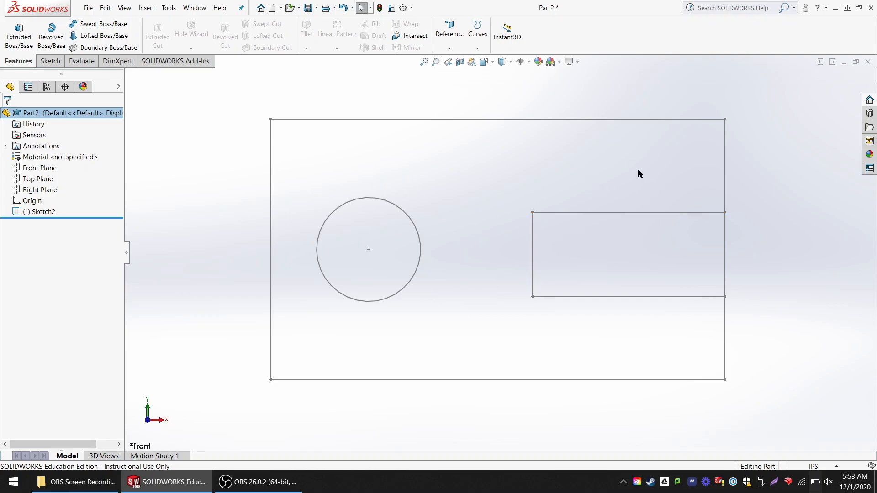
- Reopen Sketch2 for editing and dimension the outer rectangle's top edge to 5.5 in
left_click(42, 213)
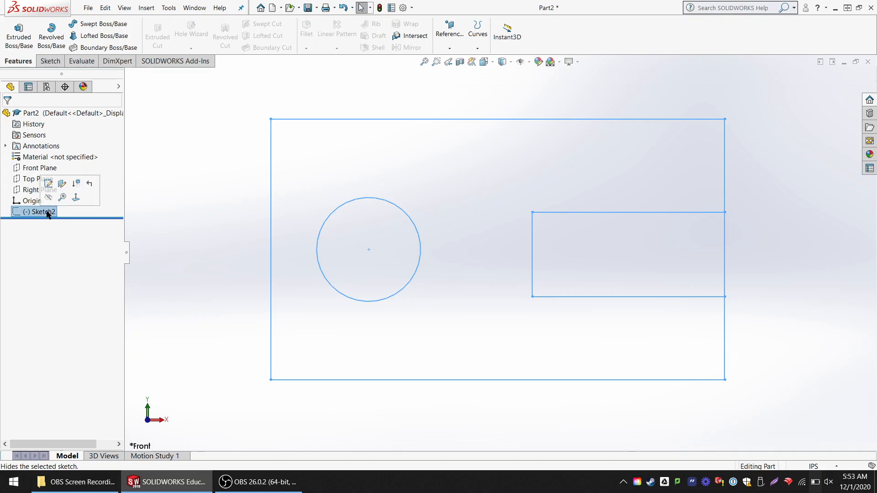
left_click(48, 184)
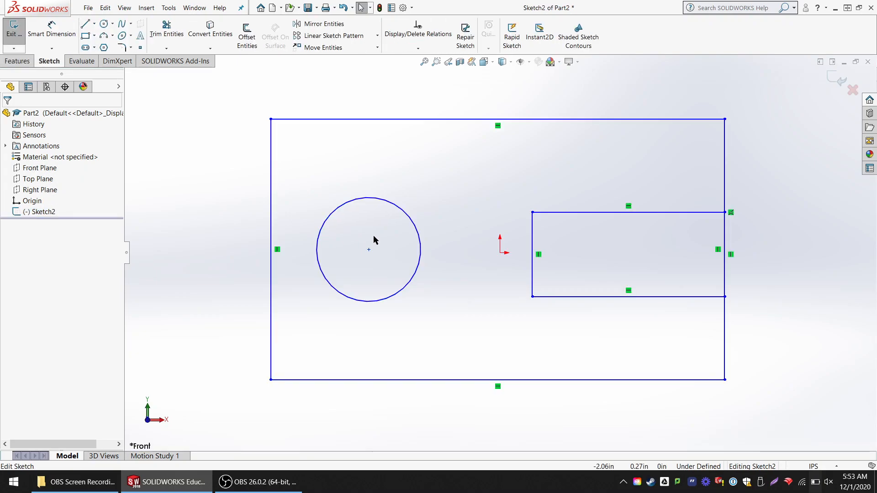
left_click(51, 30)
left_click(454, 120)
left_click(479, 112)
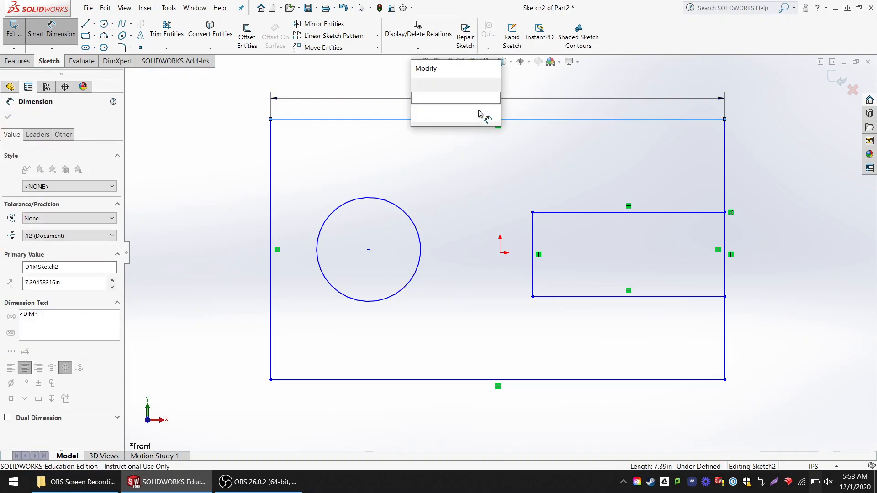
type("5.5.")
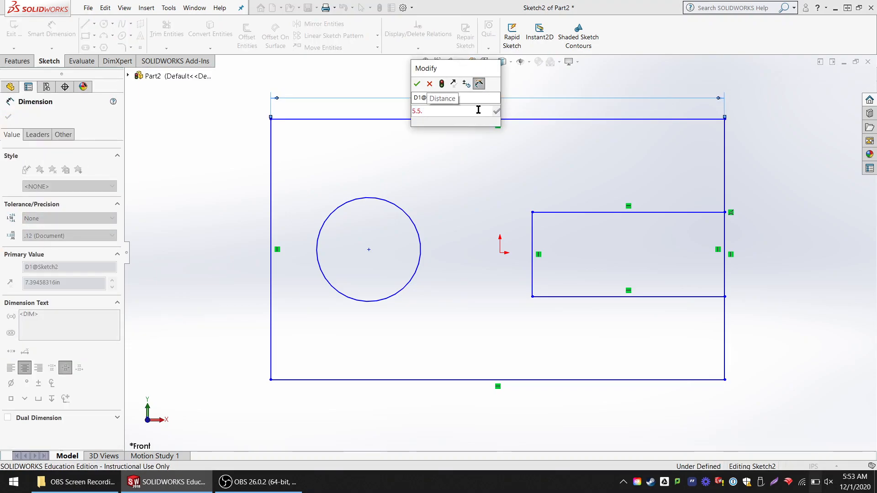
key("Return")
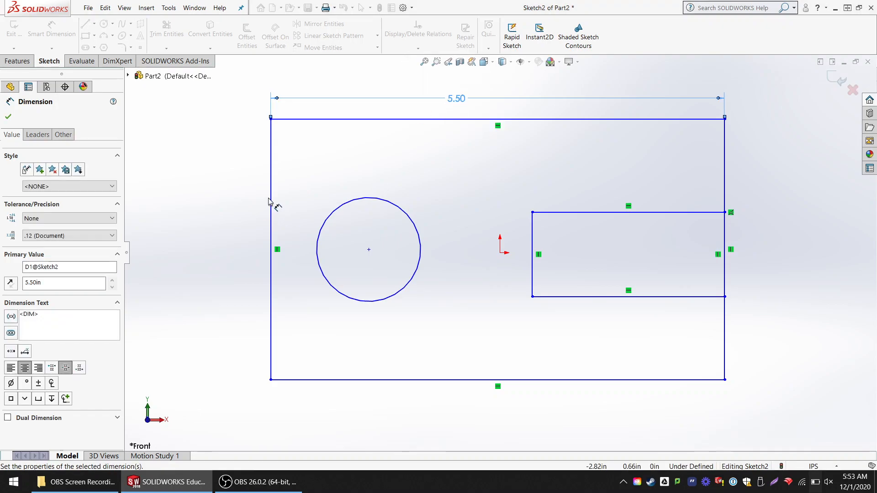
- Dimension the outer rectangle's left edge to a height of 3 in
left_click(271, 201)
left_click(242, 199)
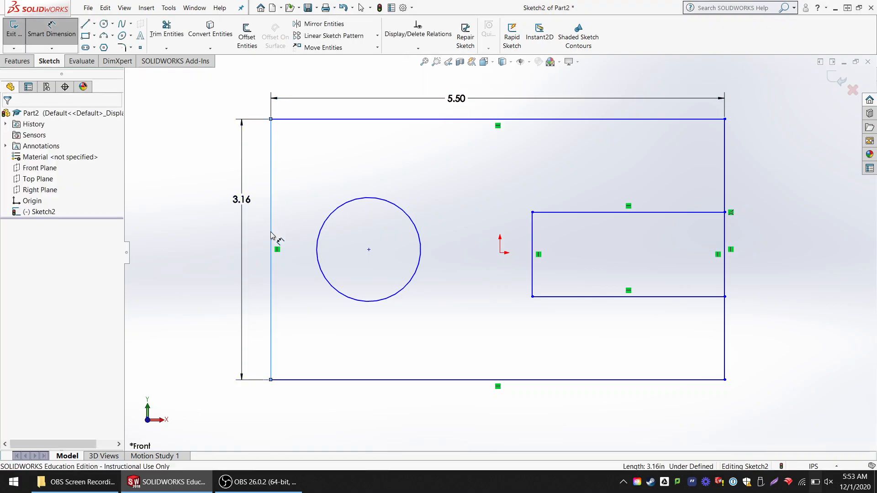
type("3.16263847in")
key("Return")
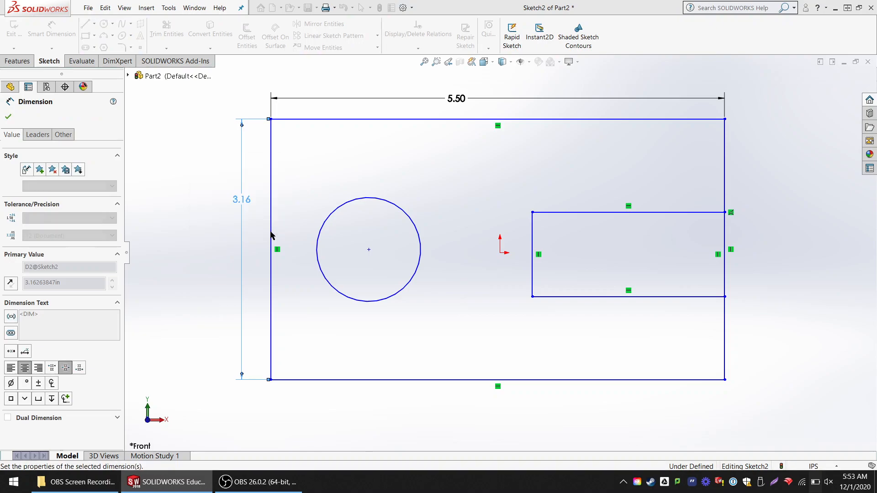
- Dimension the circle to a diameter of 1 in
left_click(394, 233)
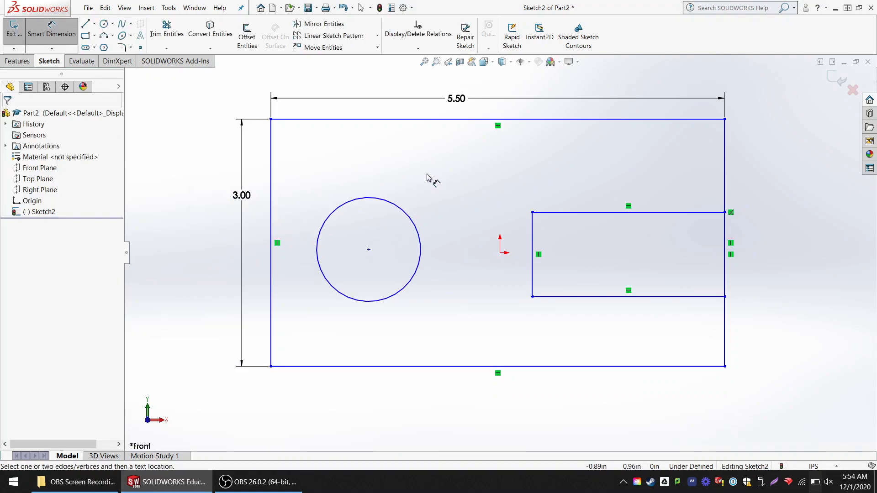
left_click(408, 216)
left_click(431, 182)
type("1")
key("Return")
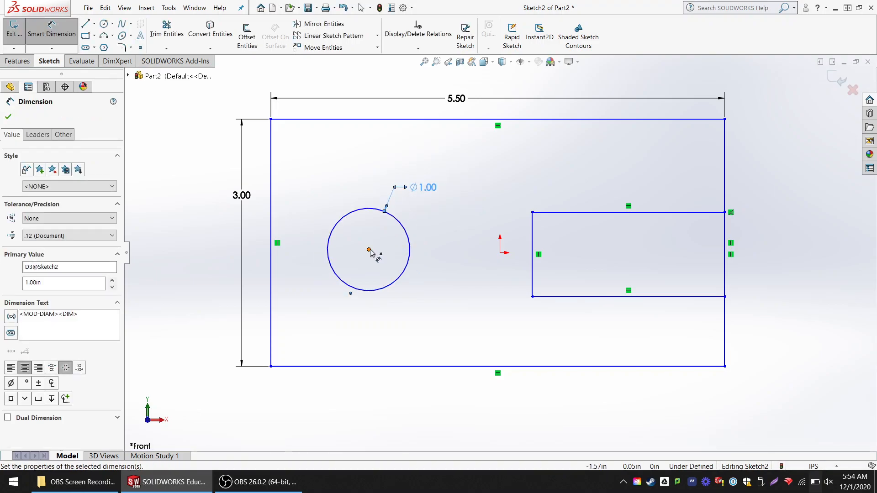
- Dimension the circle's center 1.5 in from the outer rectangle's left edge
left_click(272, 270)
left_click(368, 249)
left_click(344, 170)
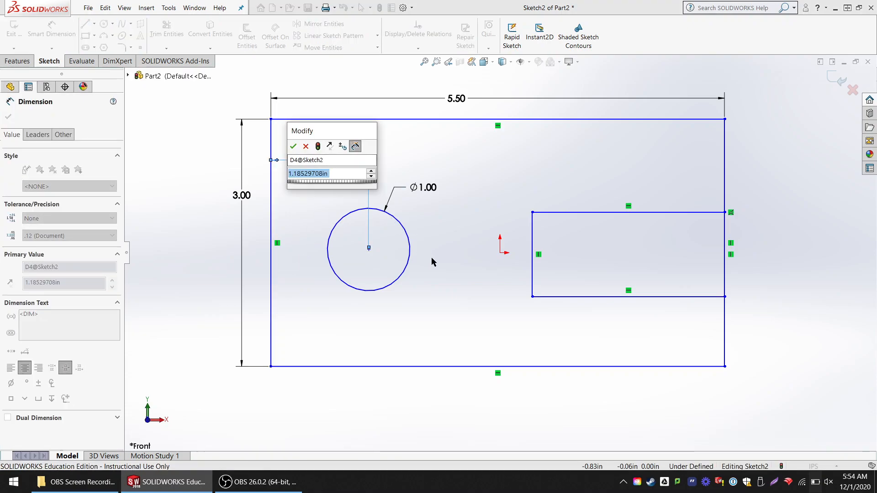
type("1.5")
key("Return")
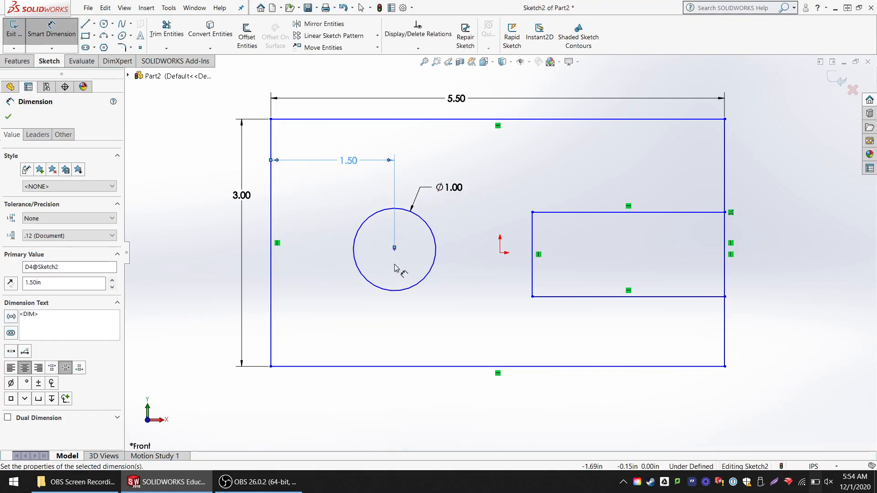
- Dimension the circle's center 1.5 in above the outer rectangle's bottom edge
left_click(395, 248)
left_click(401, 366)
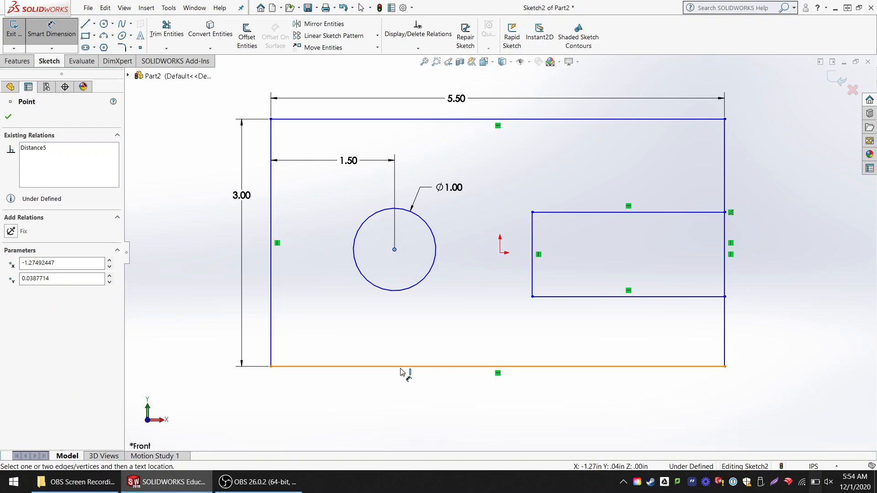
left_click(337, 323)
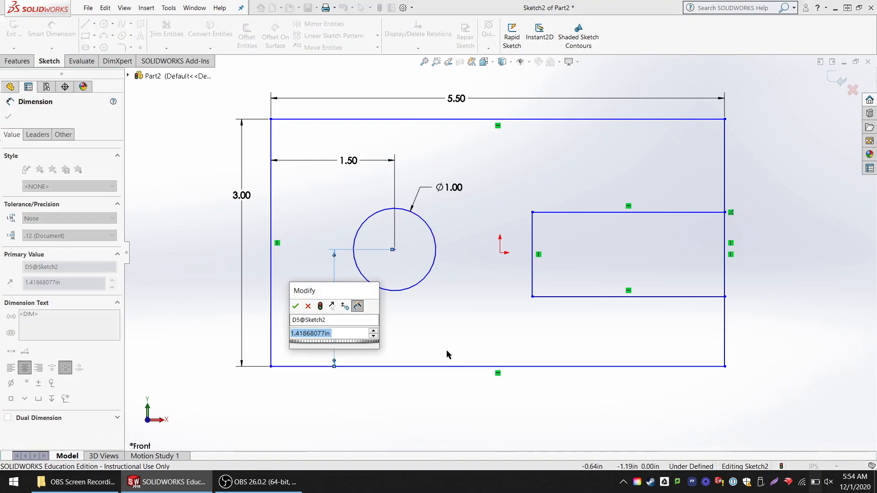
type("1.5")
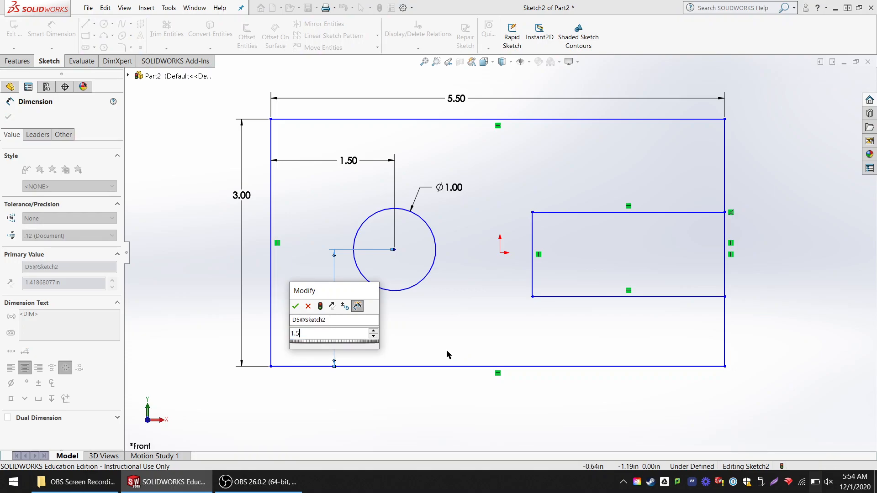
key("Return")
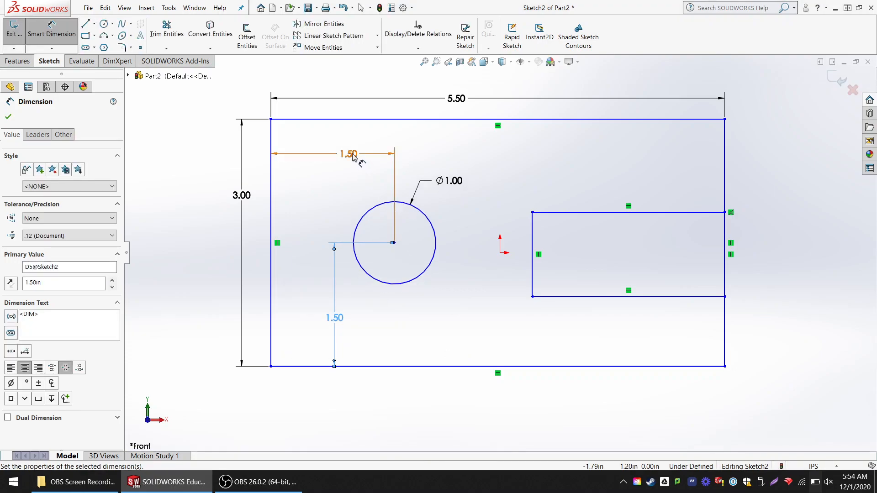
- Set the horizontal distance from the left edge to the circle's center to 1.38 in
left_click(349, 159)
type("1")
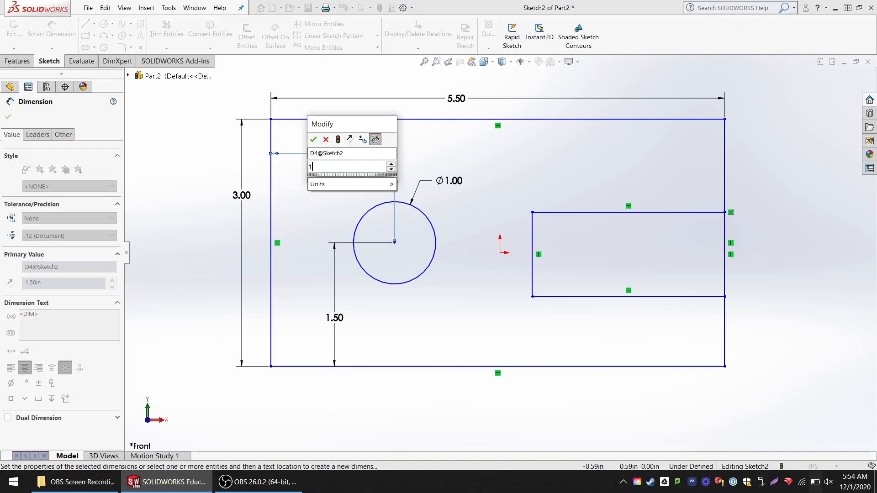
type(".38")
key("Return")
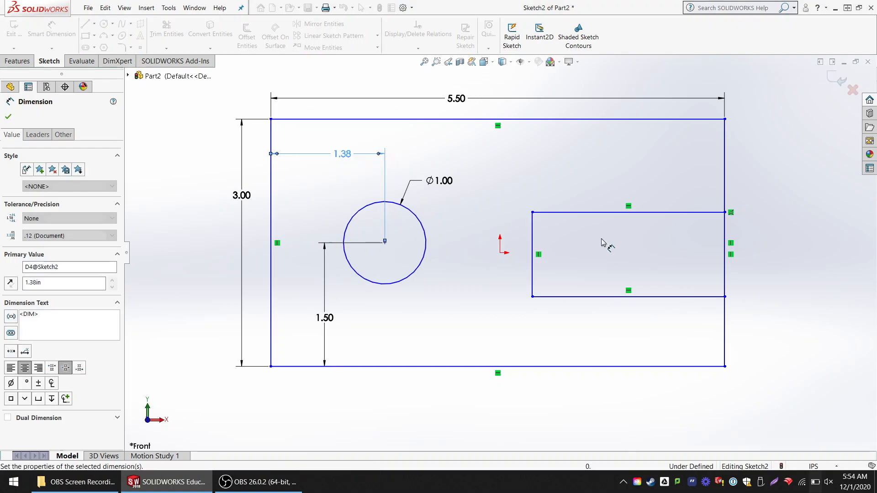
- Dimension the inner rectangle's top edge to a length of 2.75 in
left_click(573, 213)
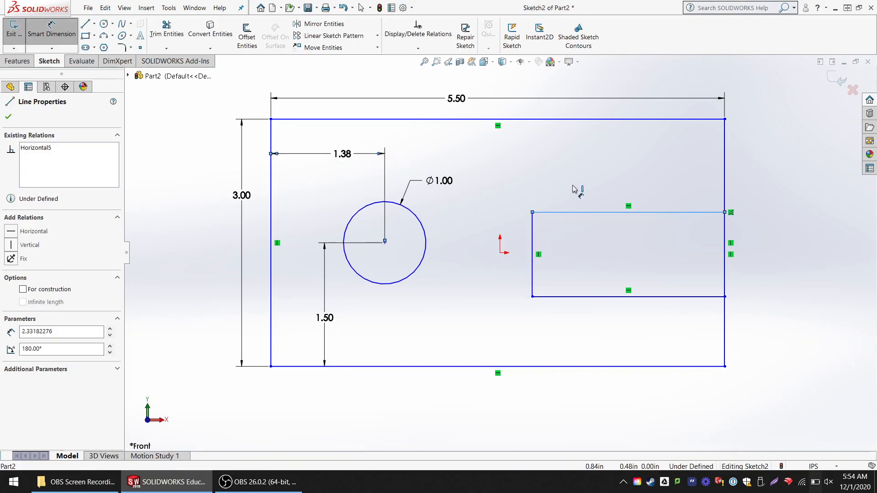
left_click(573, 186)
type("2.50")
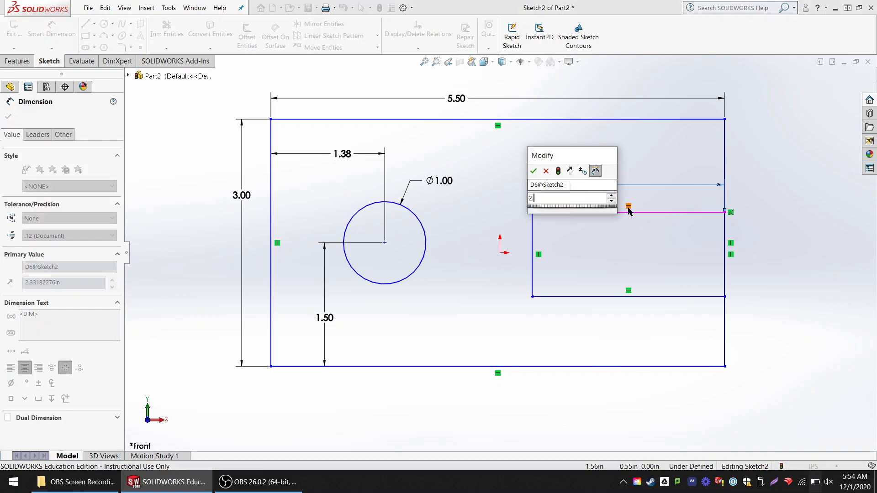
key("Return")
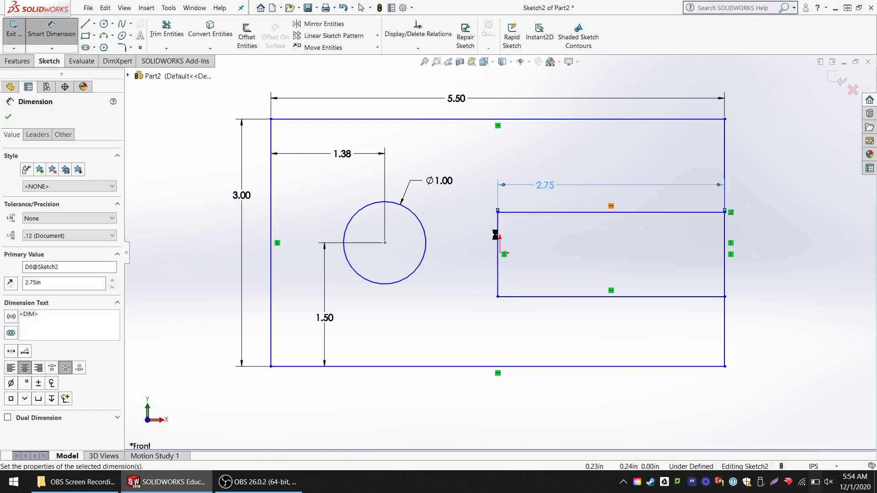
- Dimension the inner rectangle's bottom edge 1 in above the outer rectangle's bottom edge
left_click(700, 297)
left_click(689, 366)
left_click(674, 339)
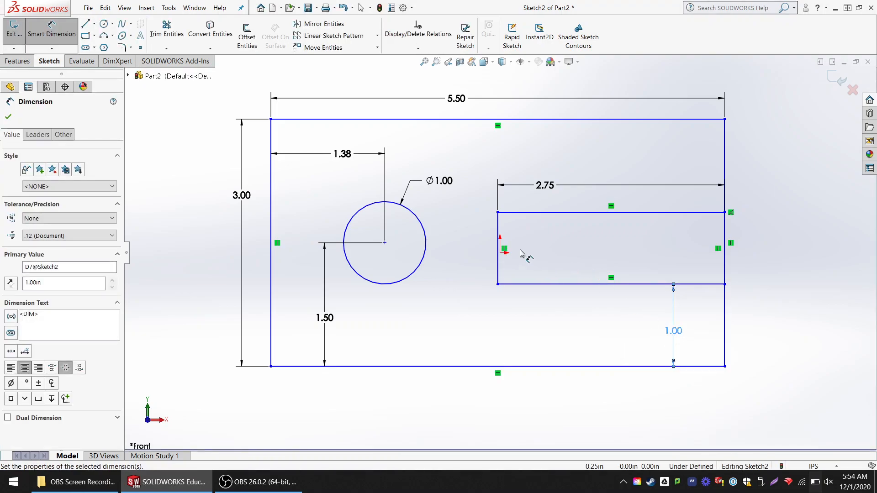
- Dimension the inner rectangle's left edge to a height of 1 in
left_click(499, 223)
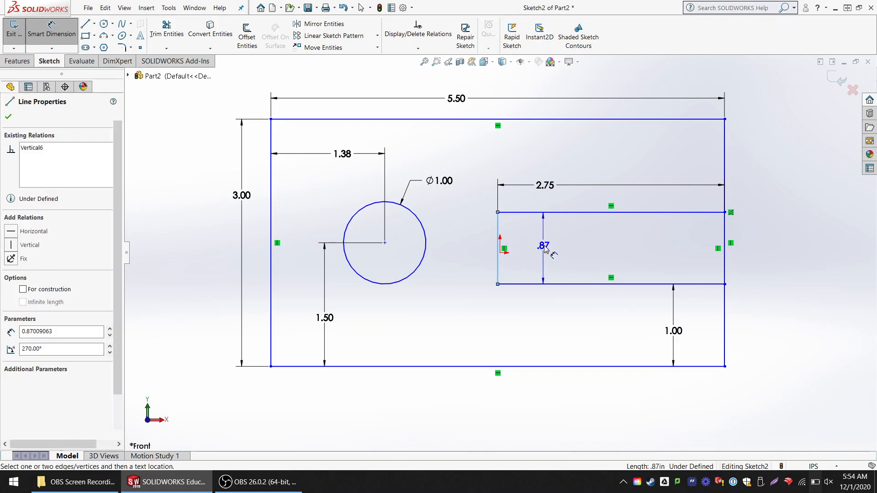
left_click(544, 246)
type("1")
key("Return")
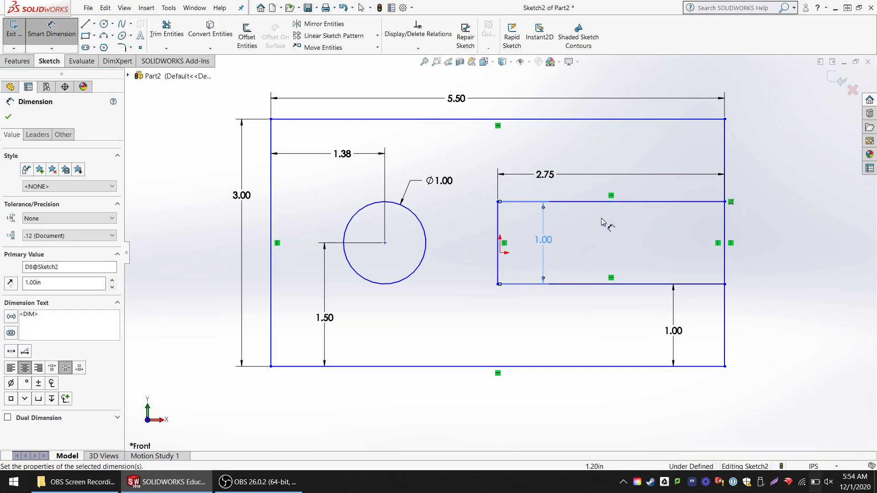
- Try to dimension the vertical distance between the inner rectangle's top edge and the outer rectangle's top edge
left_click(643, 196)
left_click(639, 120)
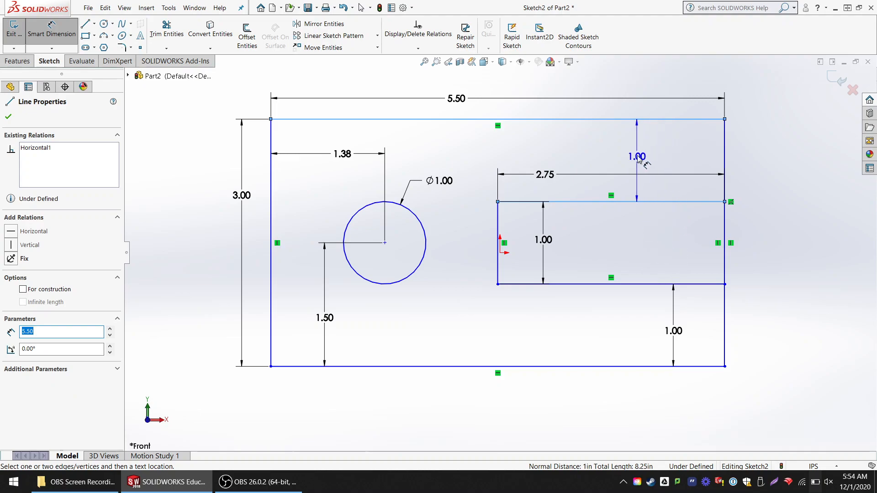
left_click(636, 153)
left_click_drag(457, 195, 379, 155)
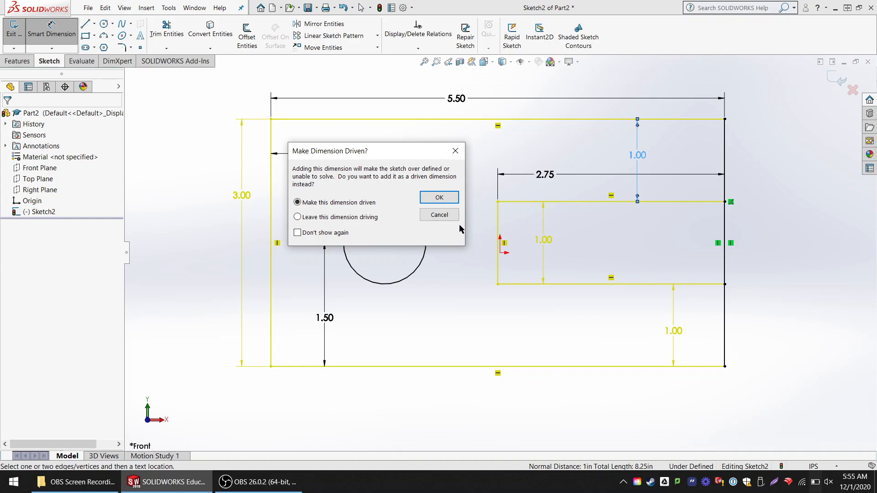
left_click(439, 215)
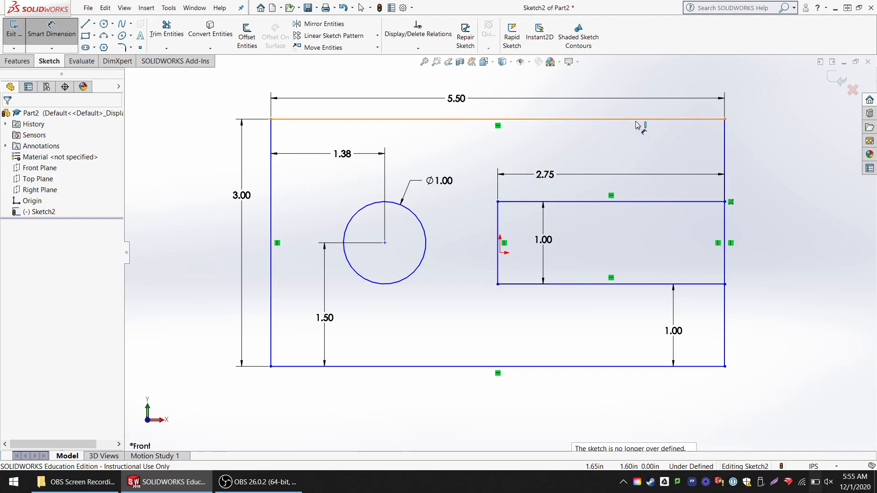
left_click(642, 202)
left_click(646, 120)
left_click(630, 169)
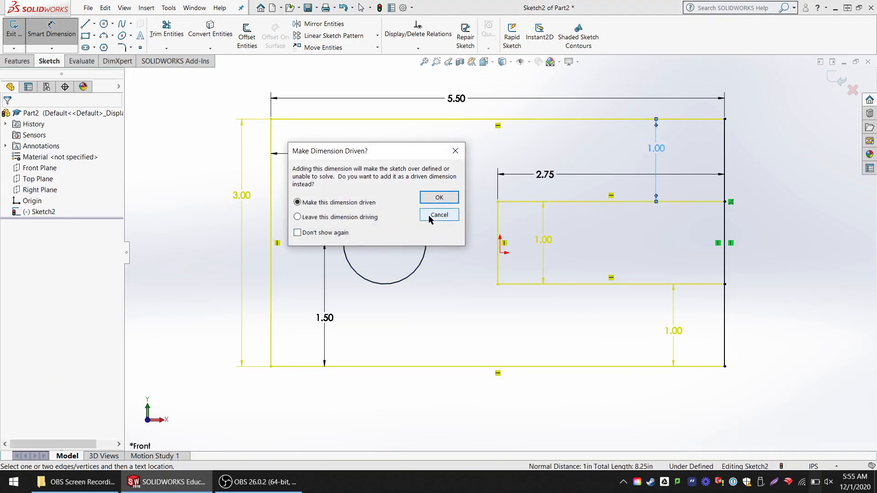
left_click(438, 214)
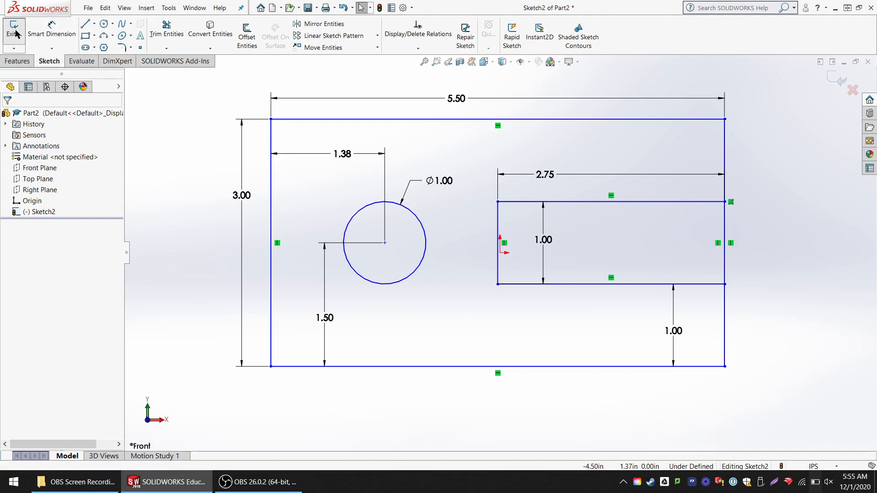
- Exit the sketch and set up a blind Extruded Boss/Base from it with a depth of 1.50 in
left_click(15, 28)
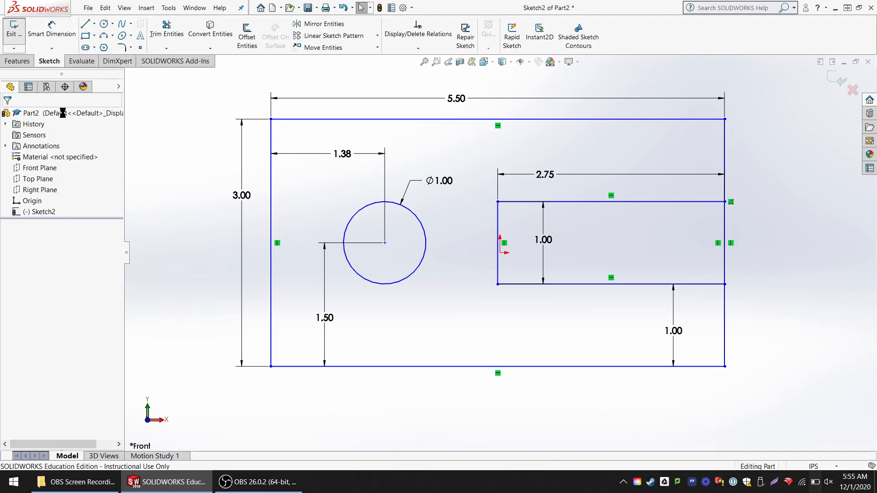
left_click(45, 212)
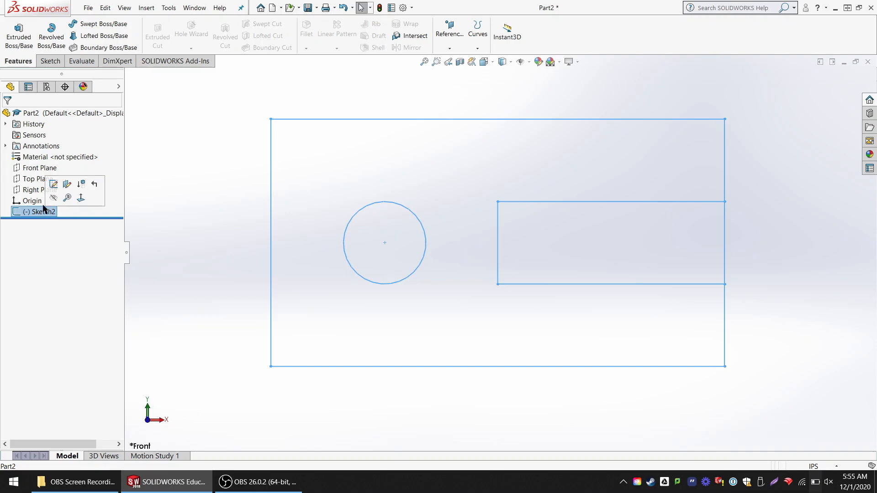
left_click(26, 37)
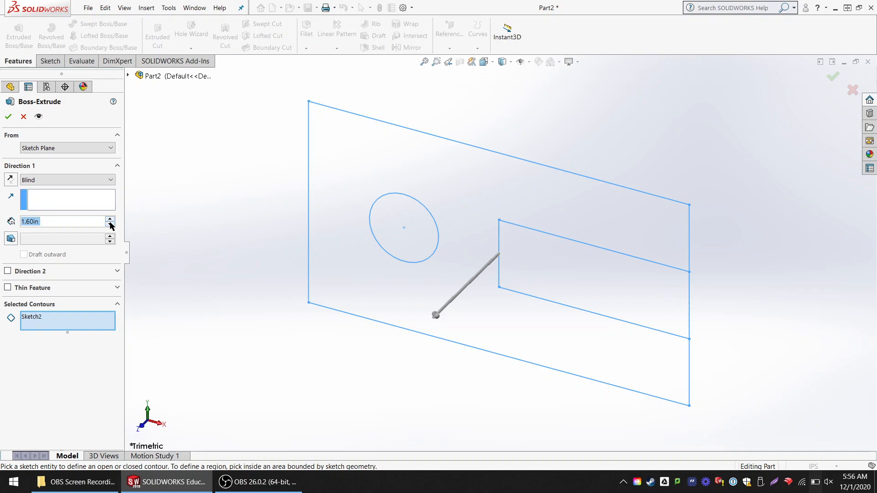
left_click(110, 224)
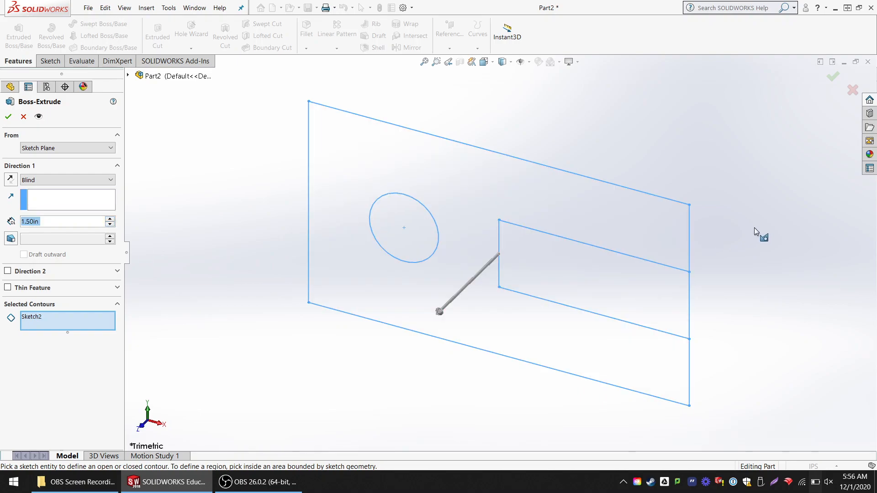
mouse_move(758, 220)
middle_mouse_down()
mouse_move(730, 241)
mouse_move(725, 233)
mouse_move(736, 231)
middle_mouse_up()
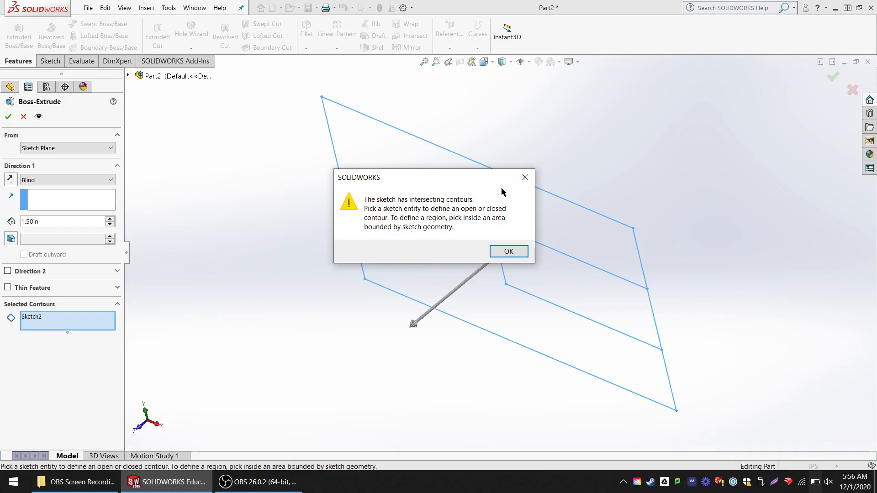
left_click(522, 181)
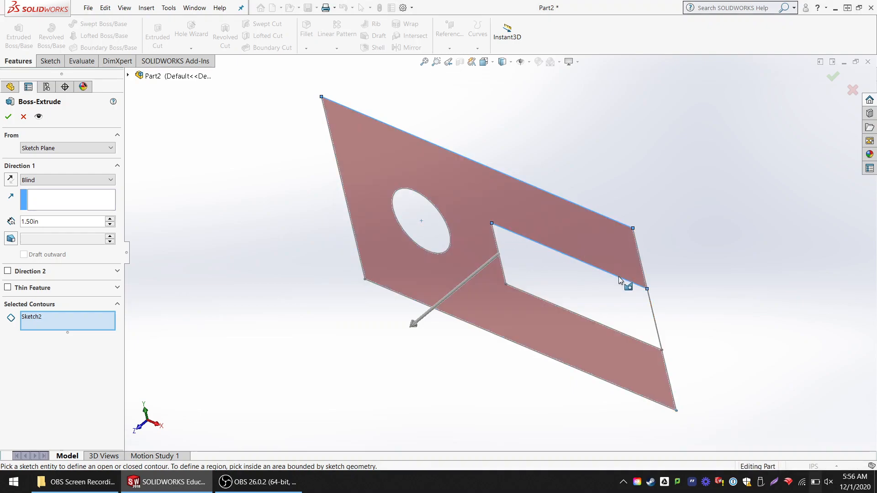
- Examine the sketch's selectable regions around the circle and the rectangular slot
left_click(626, 286)
scroll(654, 342, "down", 3)
scroll(654, 342, "down", 3)
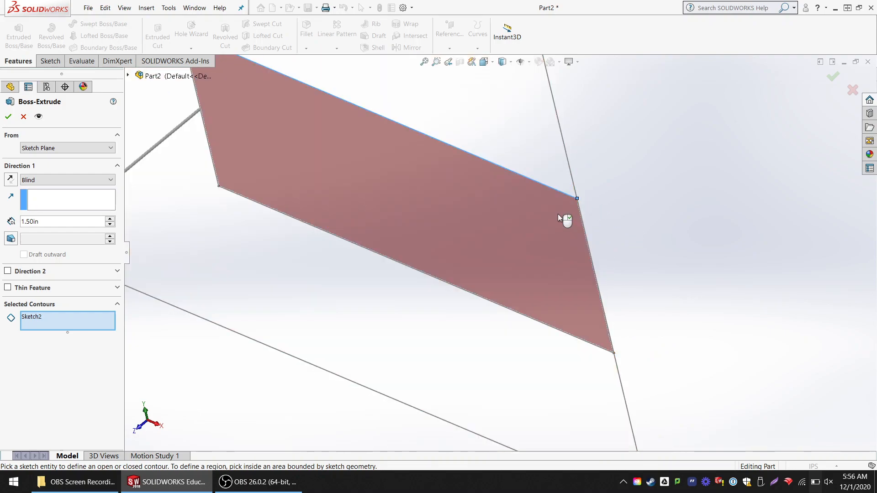
scroll(470, 257, "up", 2)
scroll(472, 256, "up", 4)
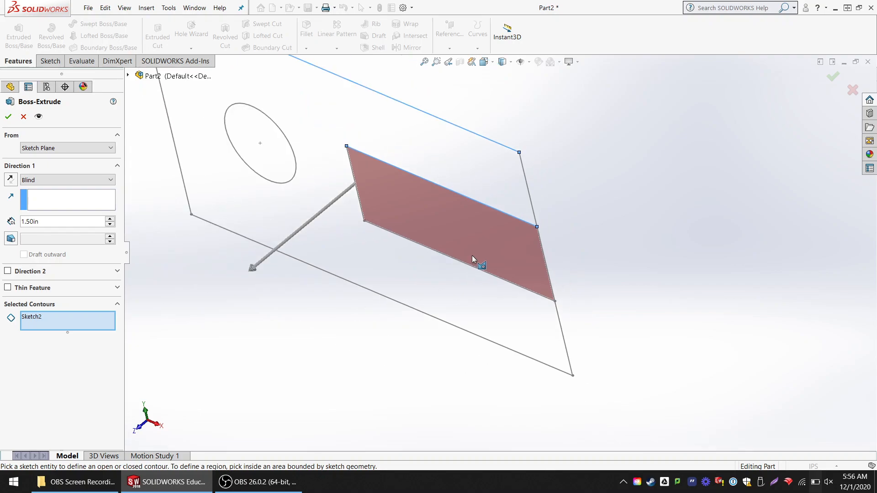
scroll(412, 253, "down", 1)
scroll(412, 253, "down", 1)
mouse_move(413, 248)
middle_mouse_down()
mouse_move(434, 210)
mouse_move(432, 196)
middle_mouse_up()
scroll(430, 182, "up", 3)
scroll(502, 225, "down", 2)
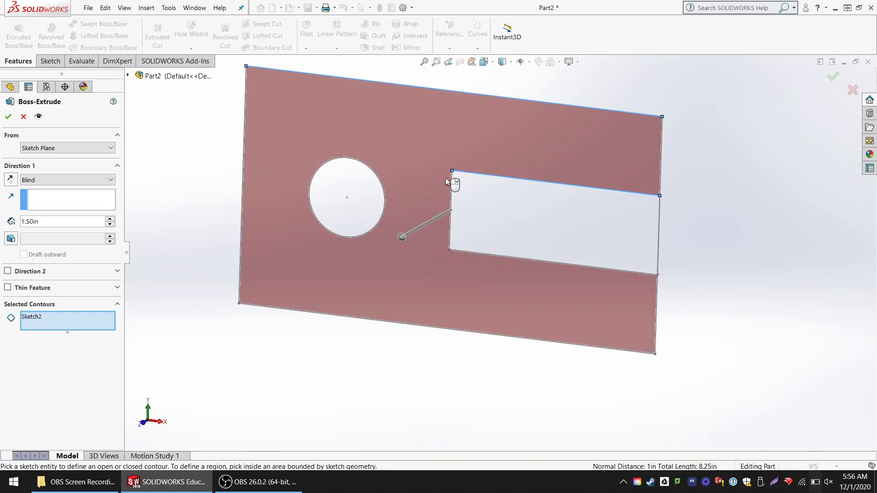
middle_click_drag(479, 250, 457, 257)
- Try the slot rectangle and the circle as extrusion regions, and deselect both
left_click(475, 219)
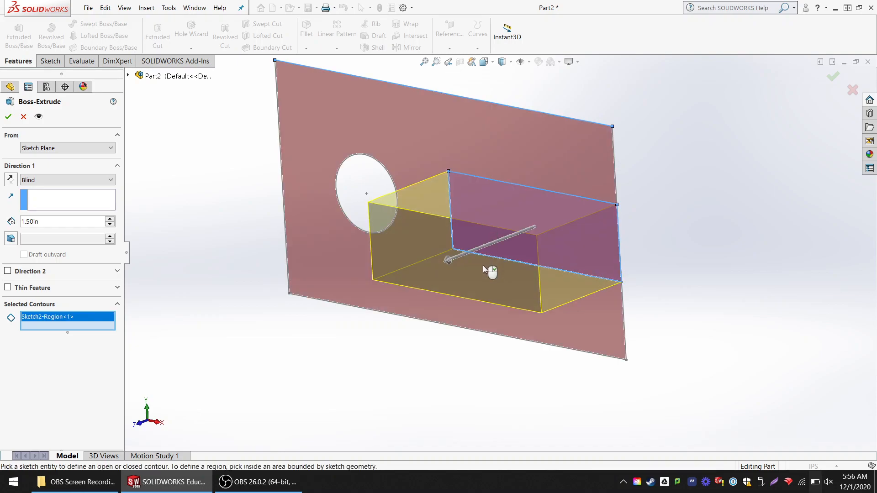
left_click(361, 181)
mouse_move(653, 221)
middle_mouse_down()
mouse_move(658, 229)
mouse_move(622, 242)
mouse_move(654, 223)
mouse_move(646, 233)
mouse_move(566, 228)
middle_mouse_up()
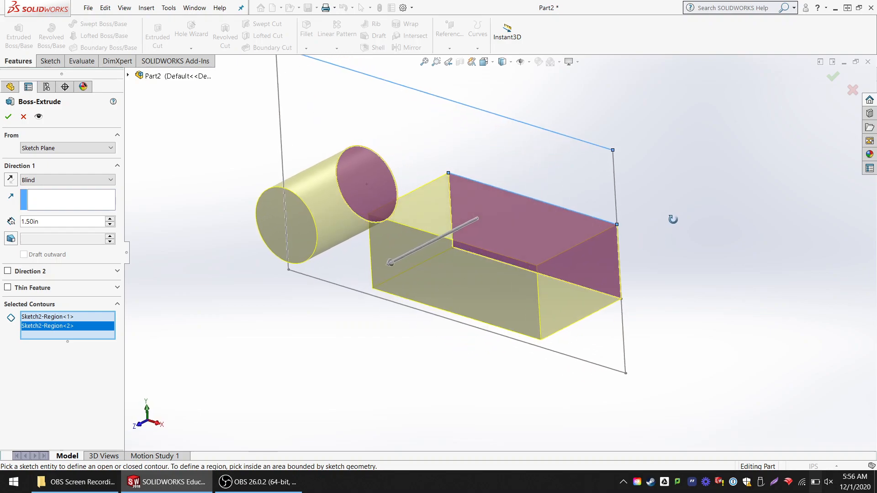
left_click(518, 226)
left_click(380, 209)
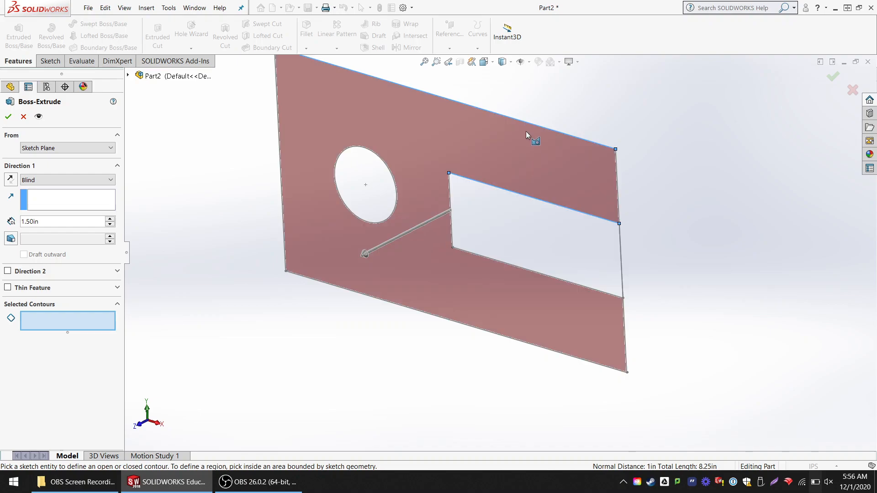
- Try the outer rectangle's outline as the extrusion contour, and remove it from the selected contours
left_click(529, 124)
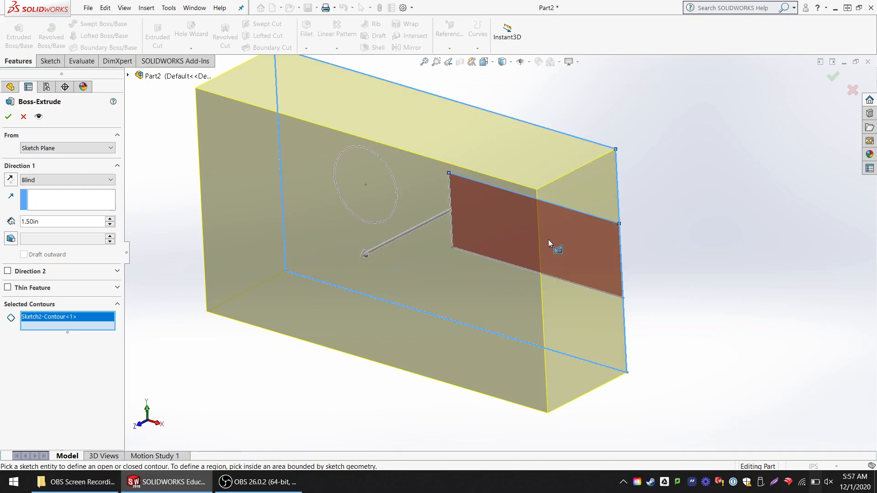
left_click(532, 131)
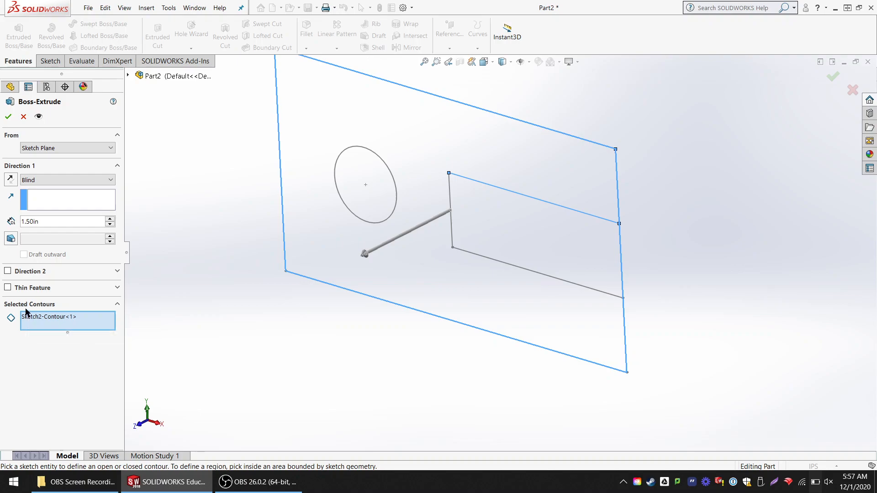
left_click(53, 319)
key("Delete")
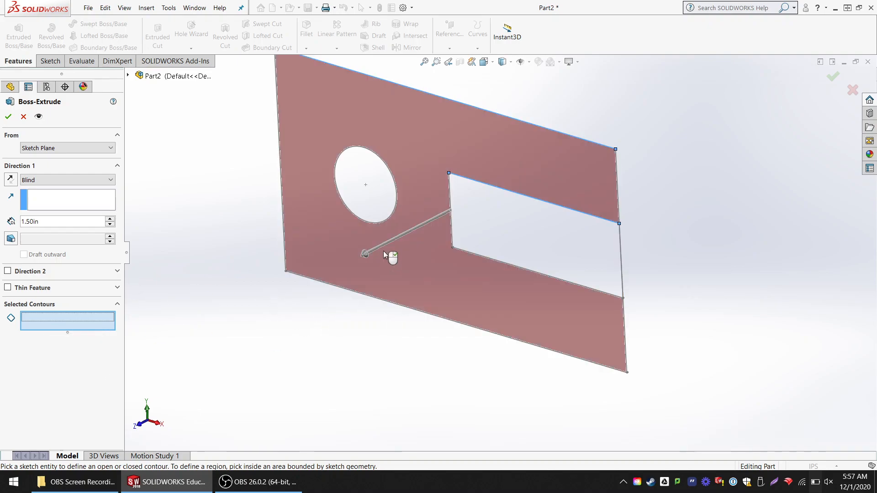
- Select the plate region surrounding the hole and slot as the contour and complete the 1.50 in extrusion
left_click(433, 145)
mouse_move(429, 317)
middle_mouse_down()
mouse_move(644, 302)
mouse_move(656, 292)
middle_mouse_up()
scroll(525, 234, "up", 3)
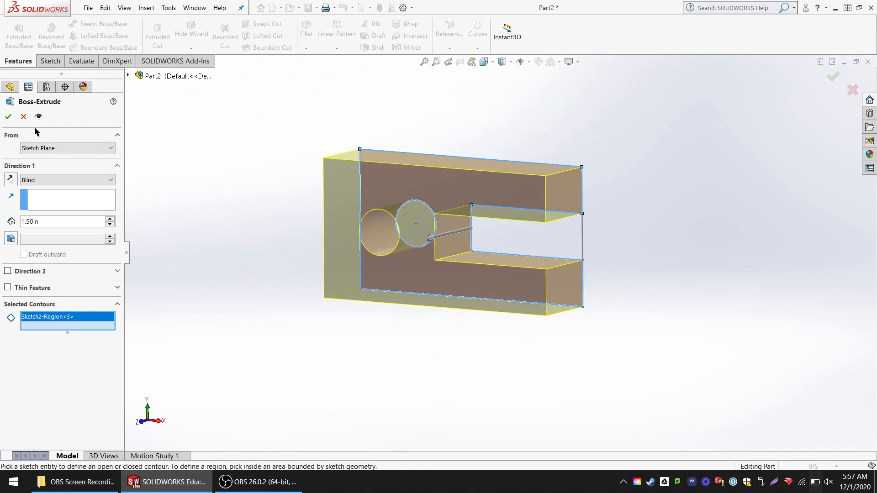
left_click(8, 117)
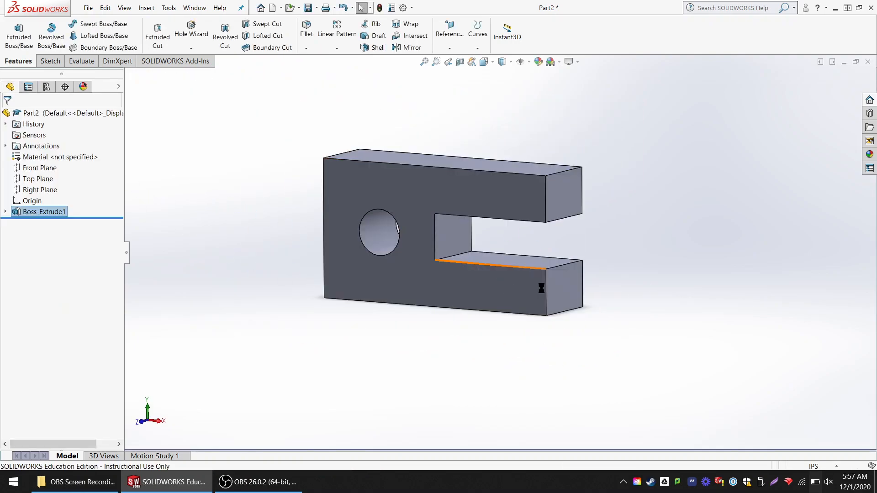
mouse_move(638, 245)
middle_mouse_down()
mouse_move(668, 225)
mouse_move(617, 250)
mouse_move(629, 251)
middle_mouse_up()
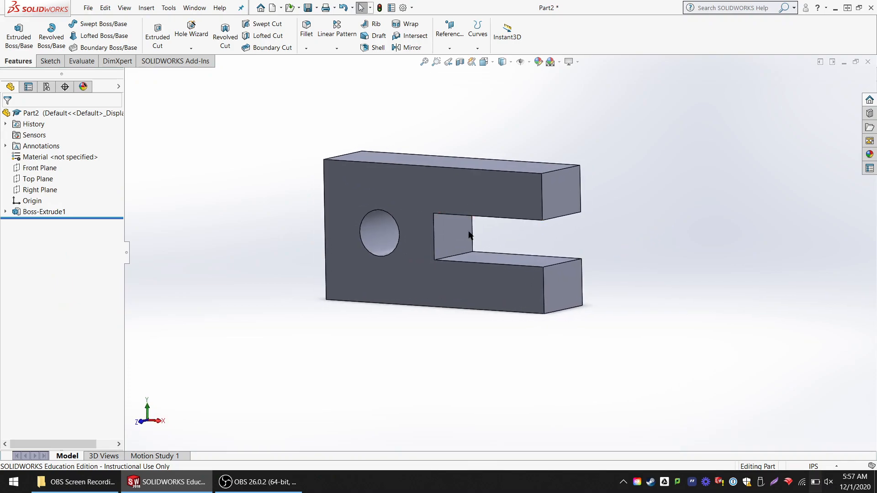